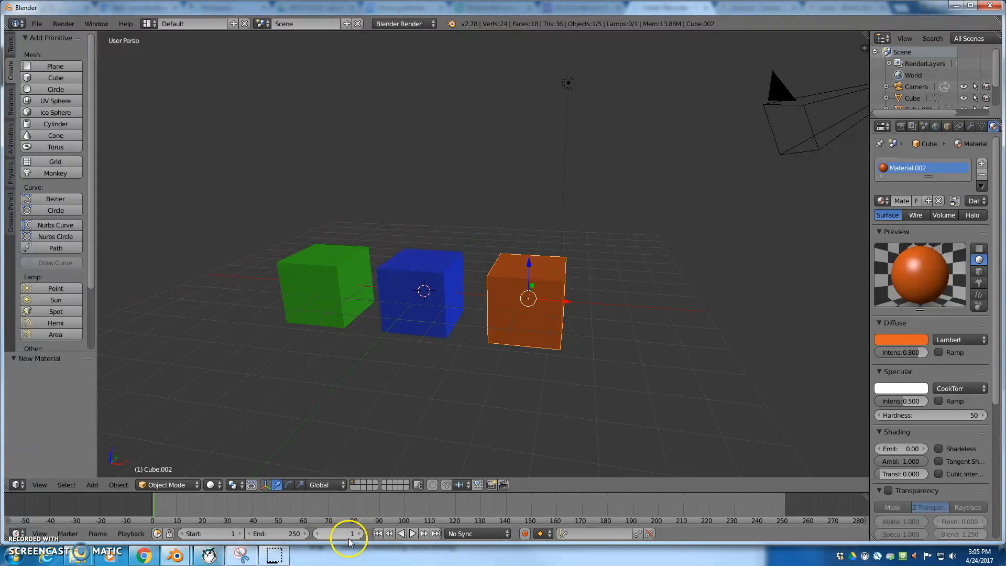
Scrub through the timeline to different frames, including frames 153 and 24
left_click(215, 507)
left_click_drag(386, 506, 473, 506)
left_click(538, 505)
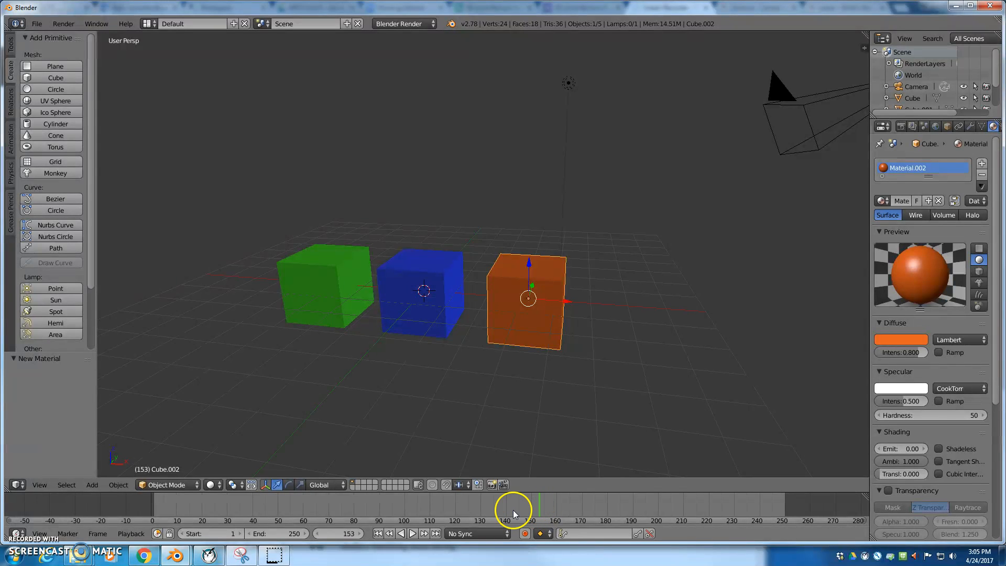
left_click(212, 511)
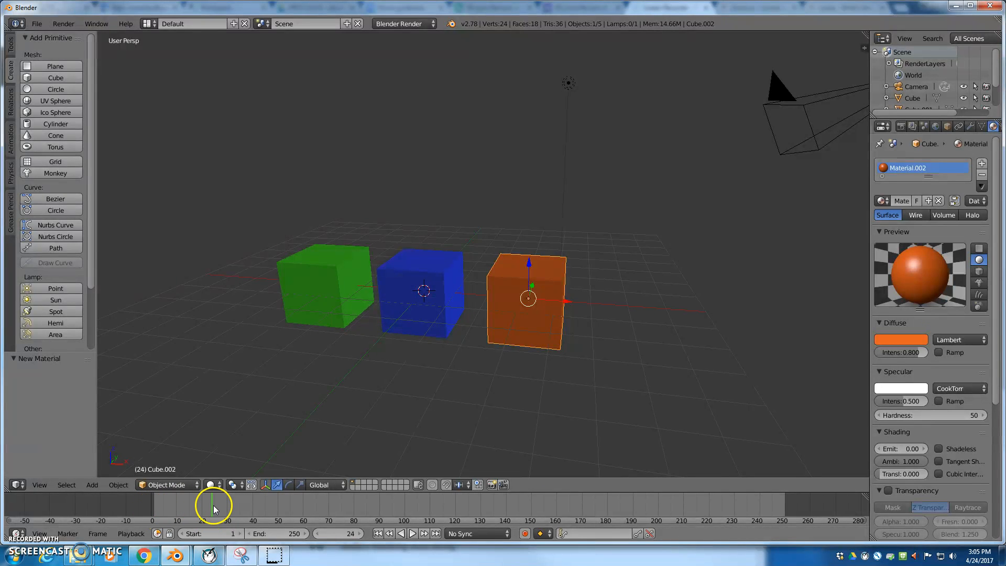
left_click(272, 509)
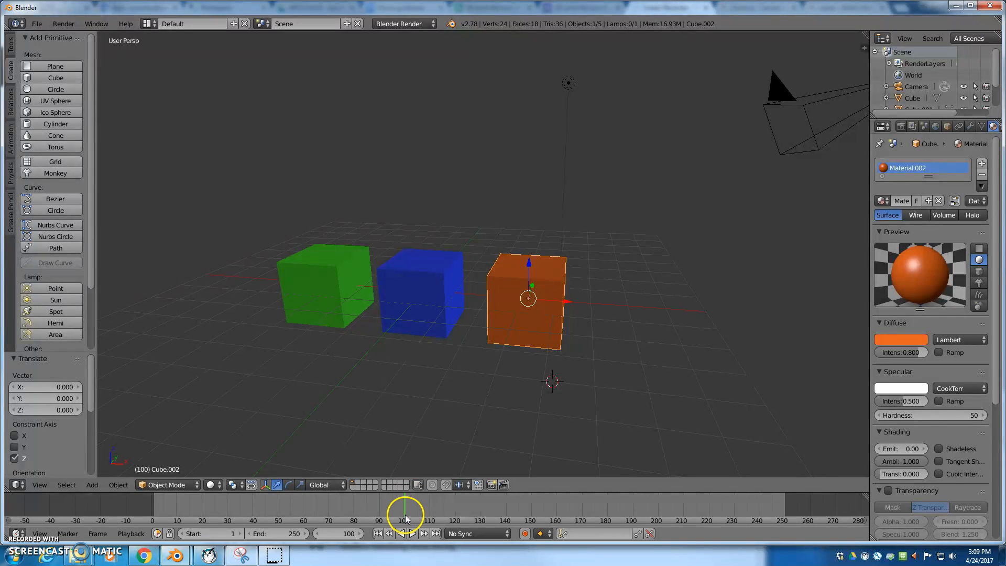
Return to frame 1 and enable automatic keyframe recording
left_click(378, 534)
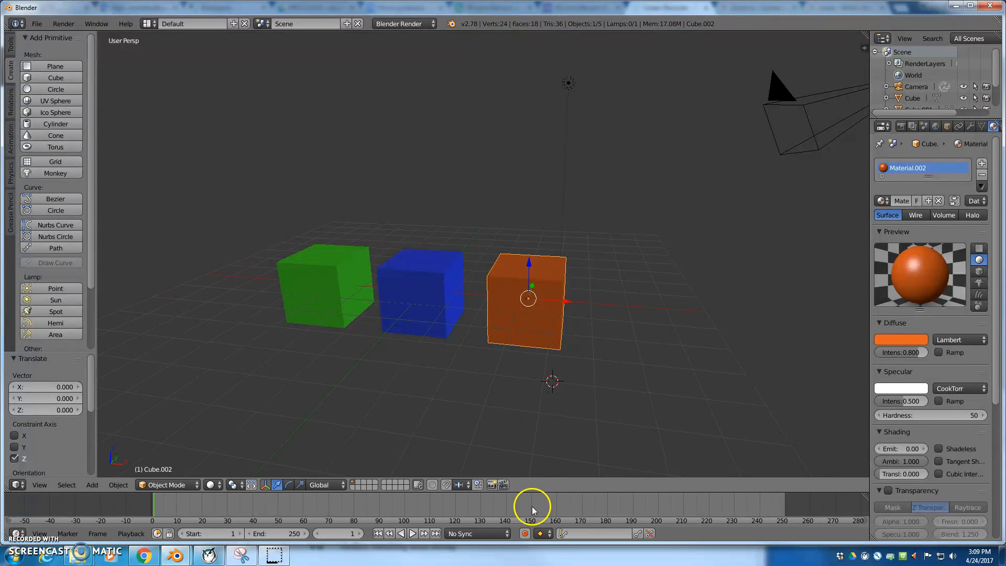
left_click(525, 534)
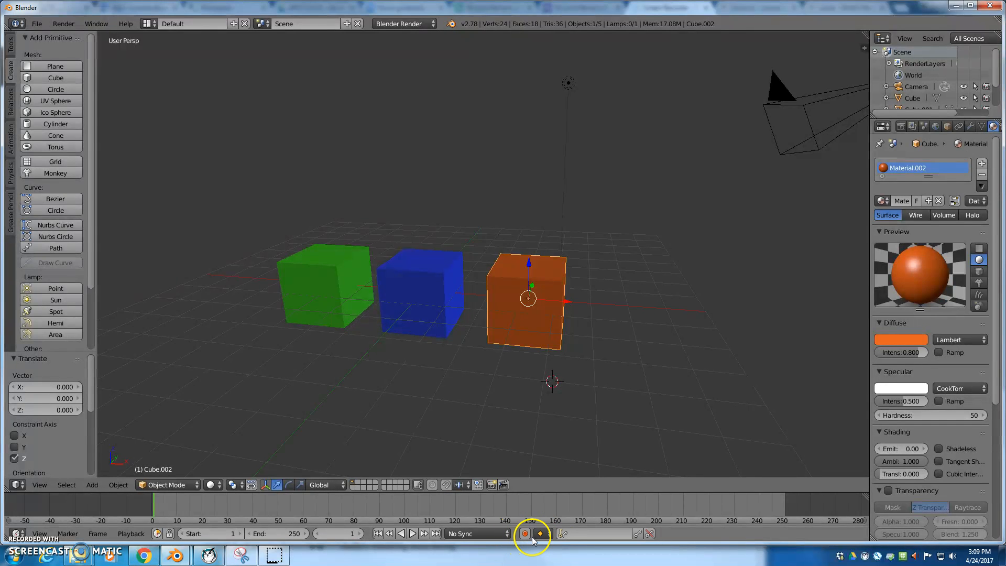
left_click(525, 534)
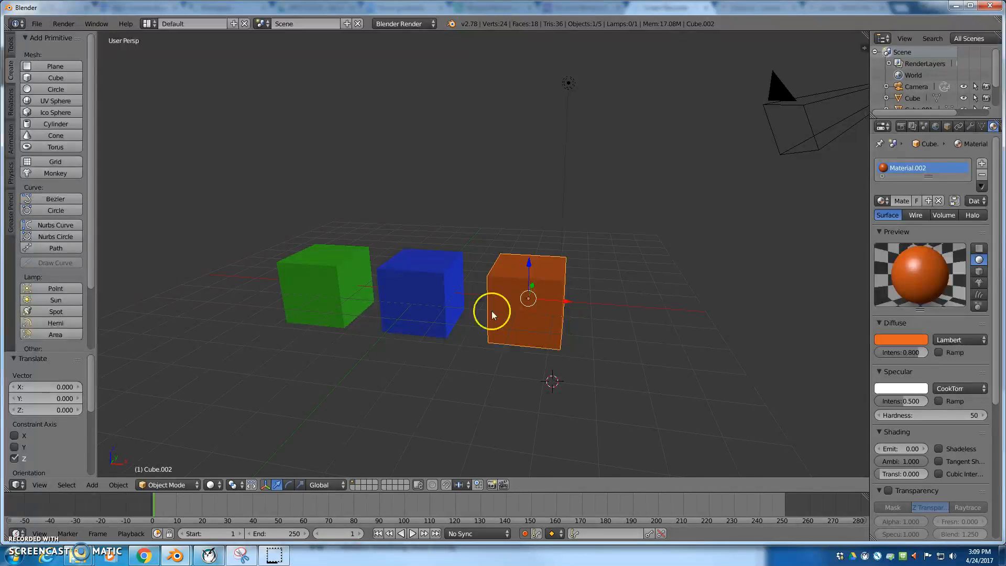
Try the rotate and scale manipulators, then record a starting keyframe for the orange cube at frame 1 using the translate manipulator
left_click(287, 485)
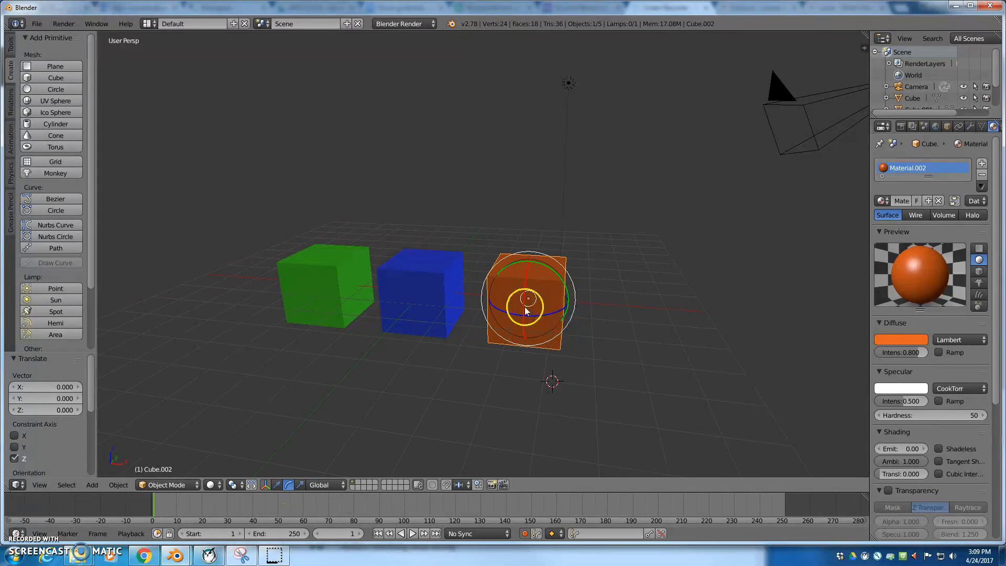
left_click(296, 484)
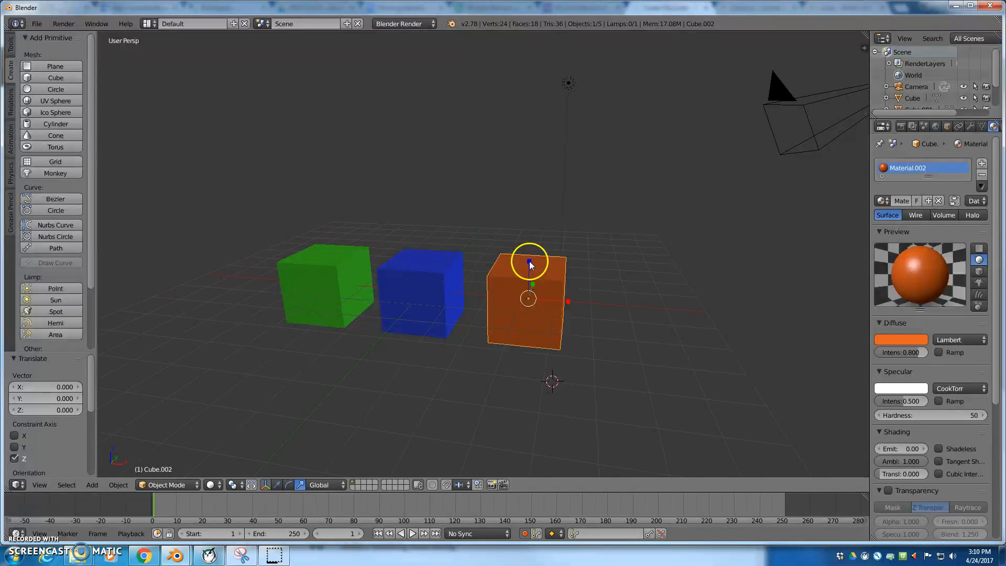
left_click(278, 485)
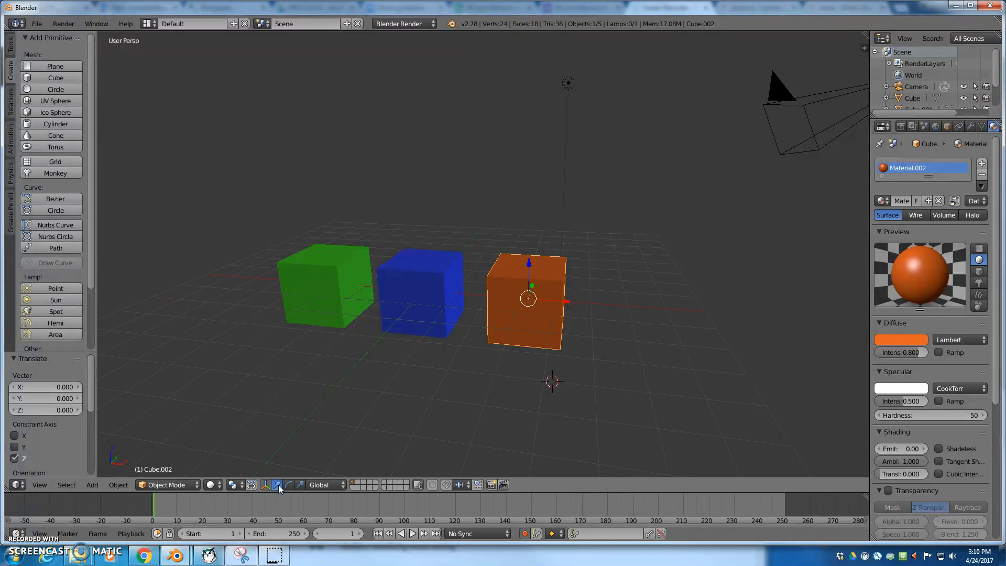
left_click(567, 302)
Go to frame 10 and compare the timeline keyframes of the blue cube with those of the orange cube
left_click(177, 505)
right_click(411, 291)
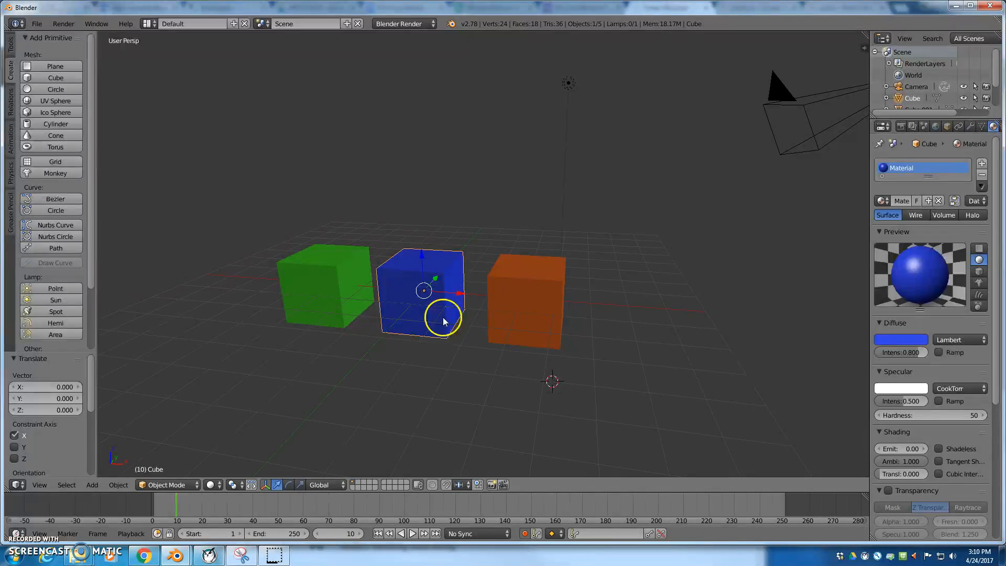
right_click(536, 306)
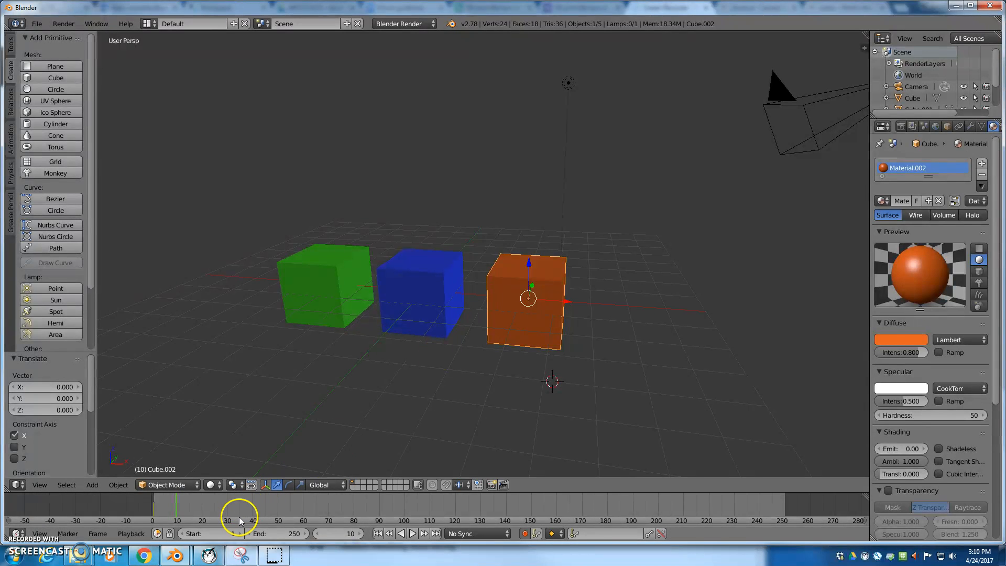
At frame 24, raise the orange cube about 3.33 units along Z
left_click(213, 506)
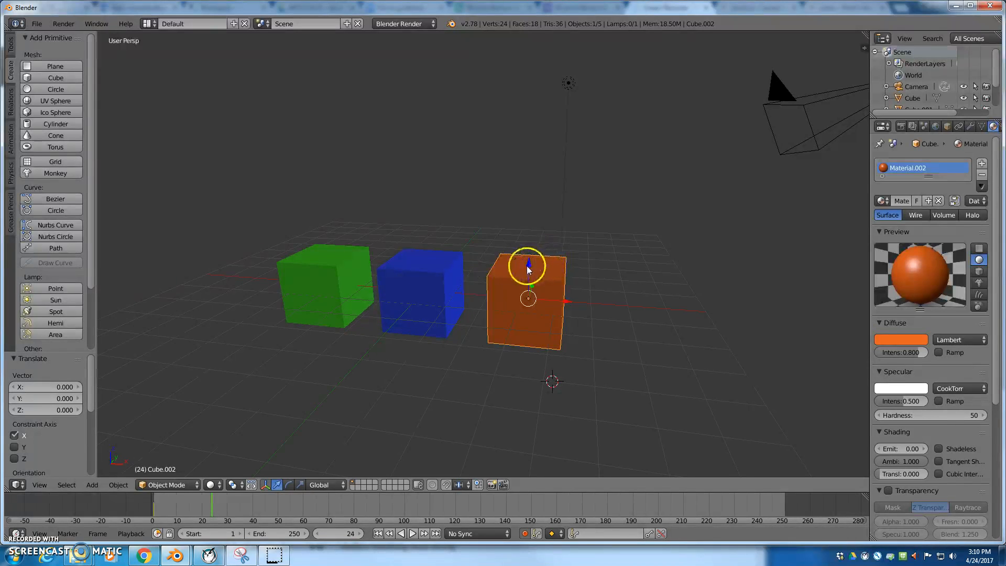
left_click_drag(528, 264, 527, 148)
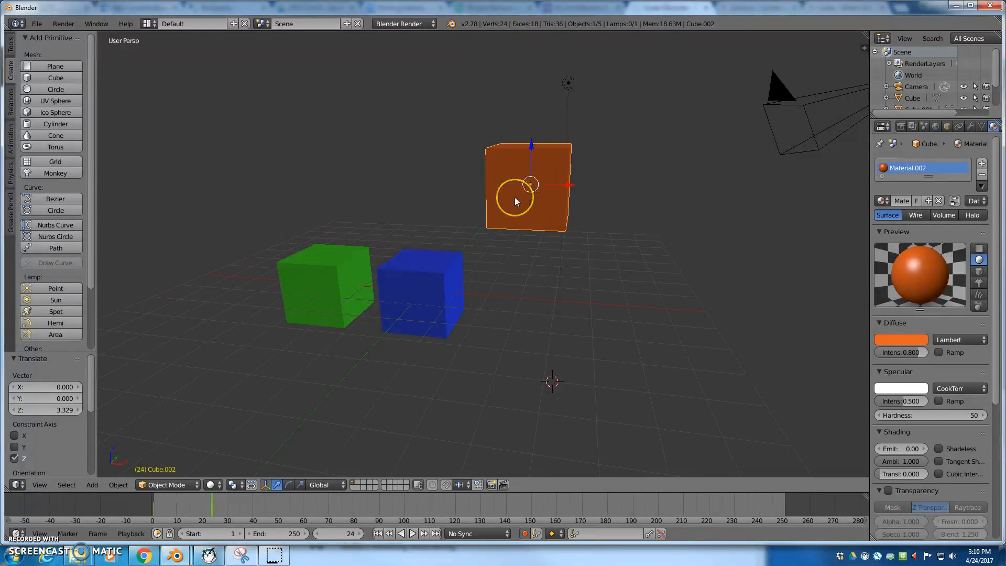
left_click(528, 184)
Rotate the raised orange cube about -158° around the Z axis at frame 24
left_click(289, 485)
left_click_drag(566, 189, 501, 192)
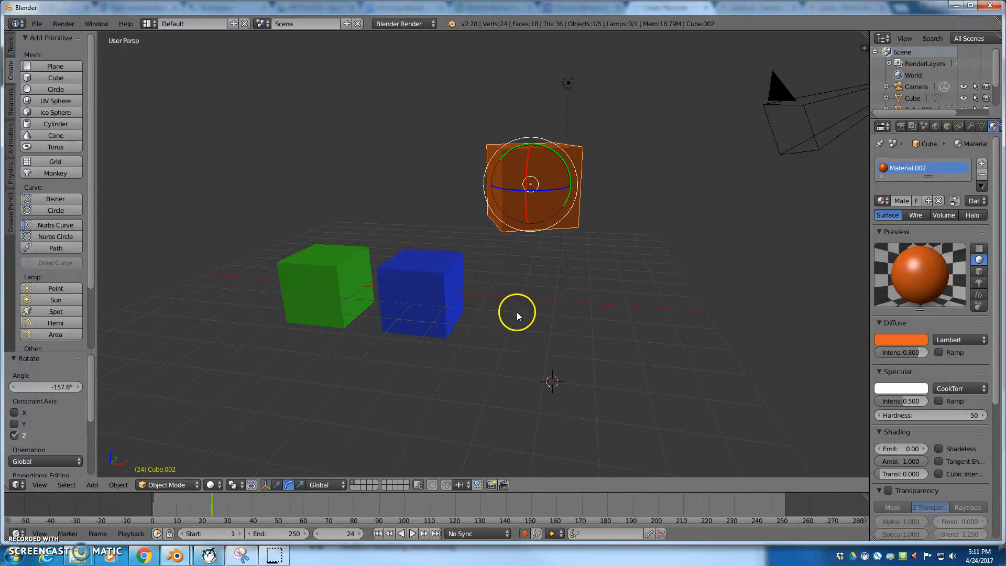
left_click(533, 185)
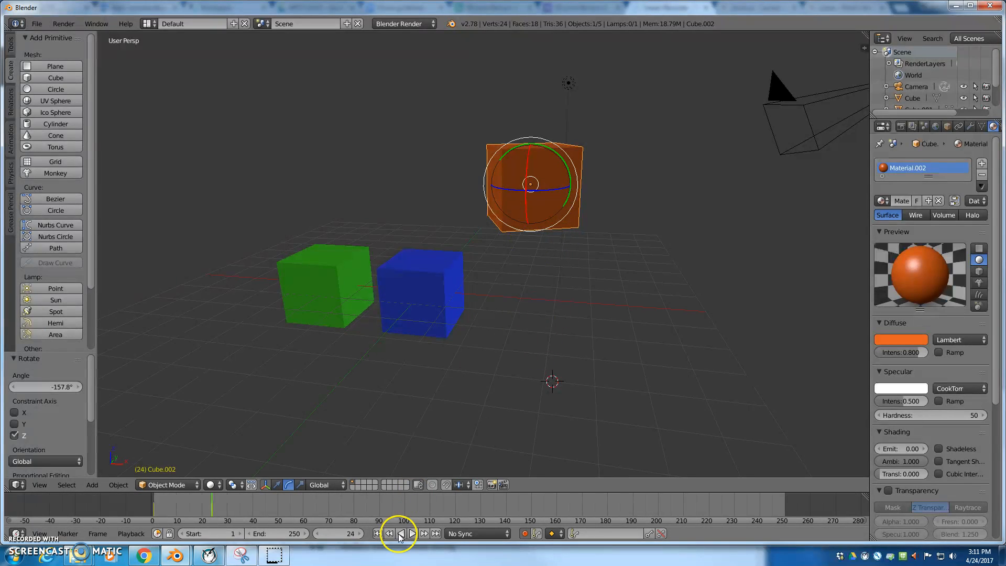
Play the orange cube's rise and rotation from the first frame, restart it once, and stop playback
left_click(377, 533)
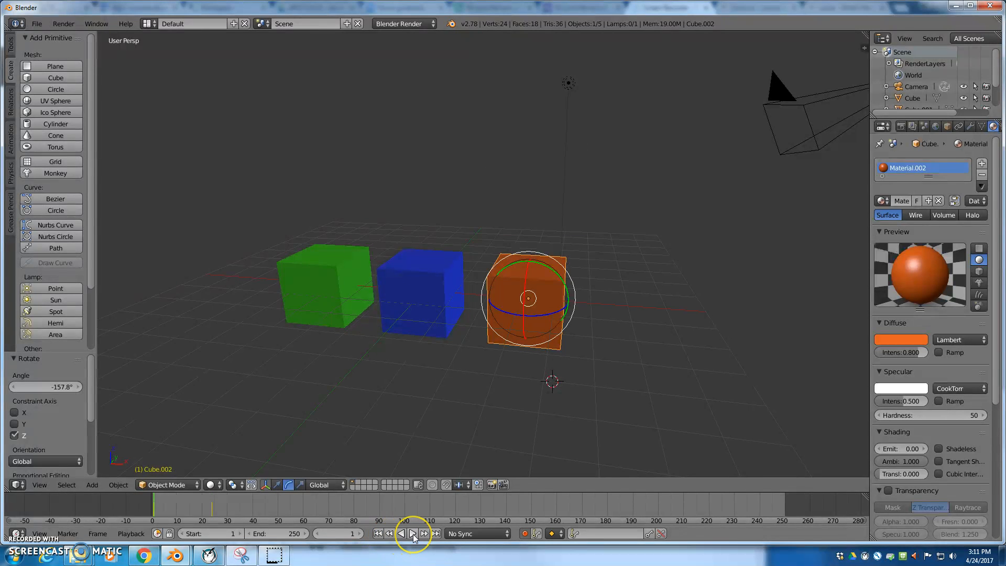
left_click(412, 534)
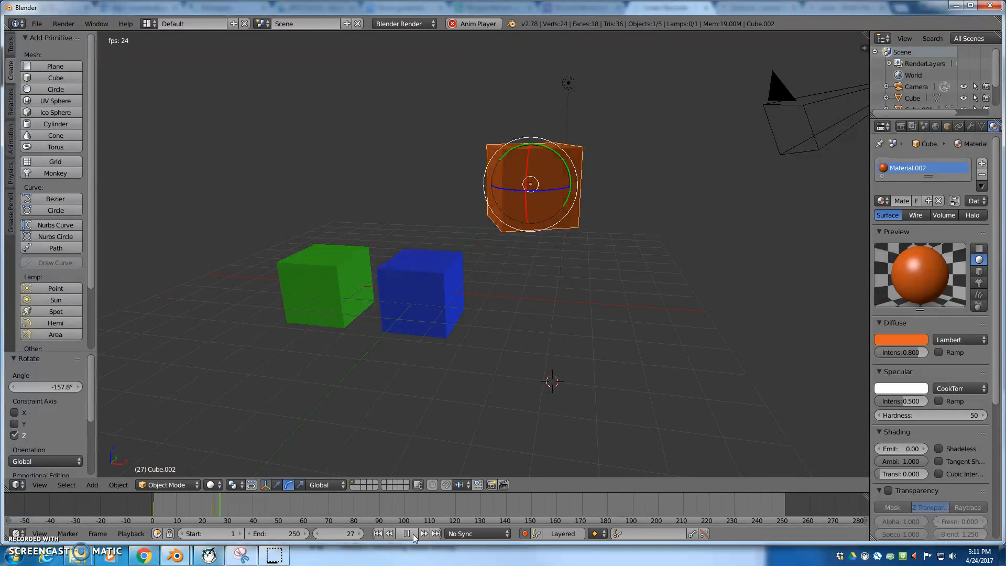
left_click(378, 533)
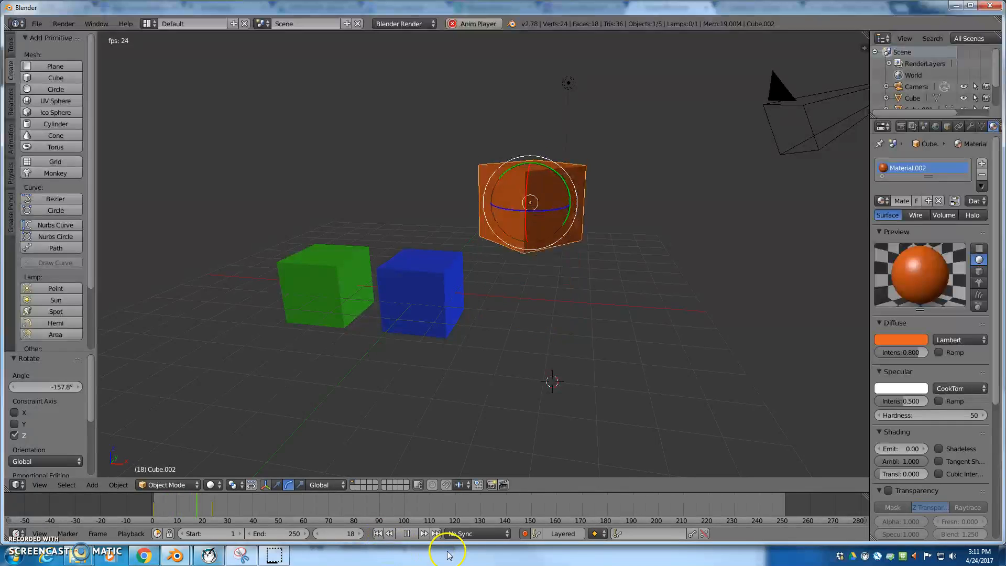
left_click(407, 534)
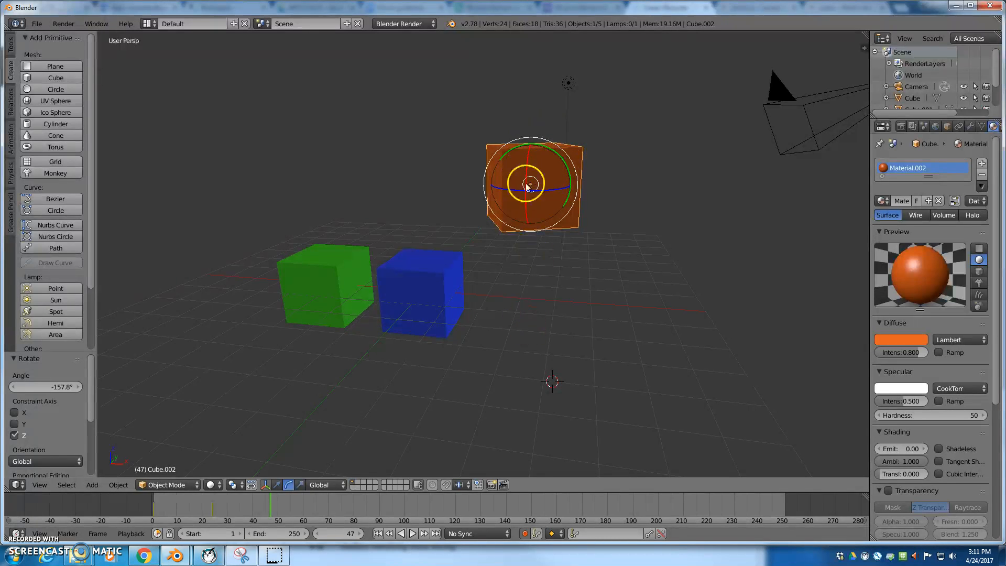
At frame 50, move the orange cube horizontally to behind the green cube, including about 2.07 units along Y
middle_click_drag(510, 296, 477, 348)
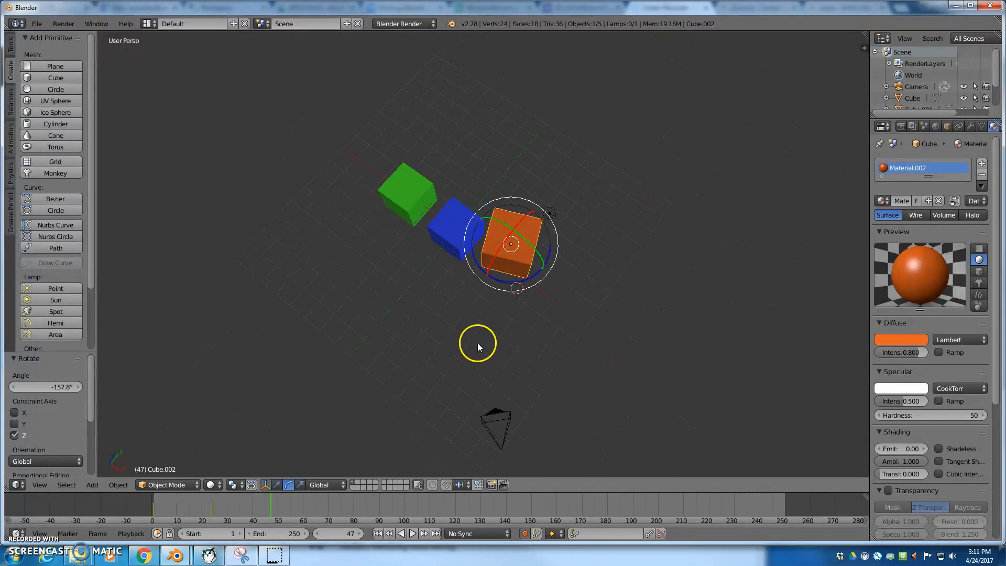
left_click(276, 512)
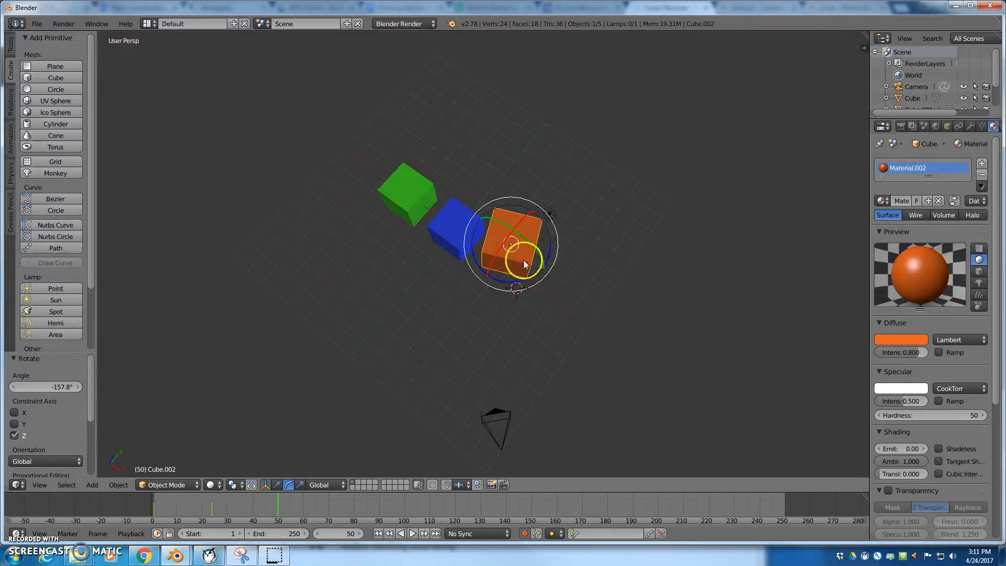
left_click(278, 486)
left_click_drag(526, 231, 435, 153)
left_click_drag(439, 99, 470, 76)
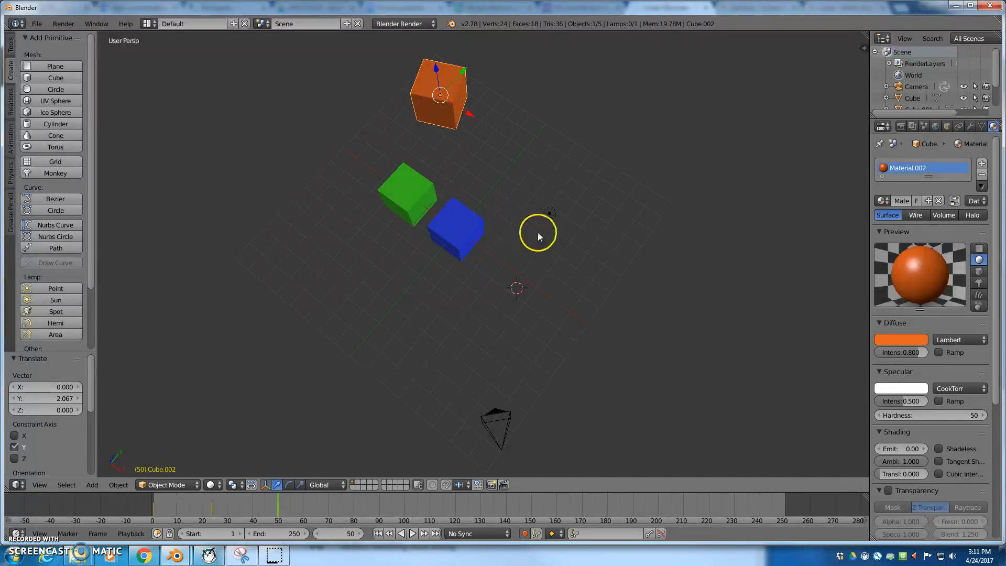
Play the orange cube's extended animation from the first frame with all three cubes in view, then stop playback
middle_click_drag(461, 303, 496, 285)
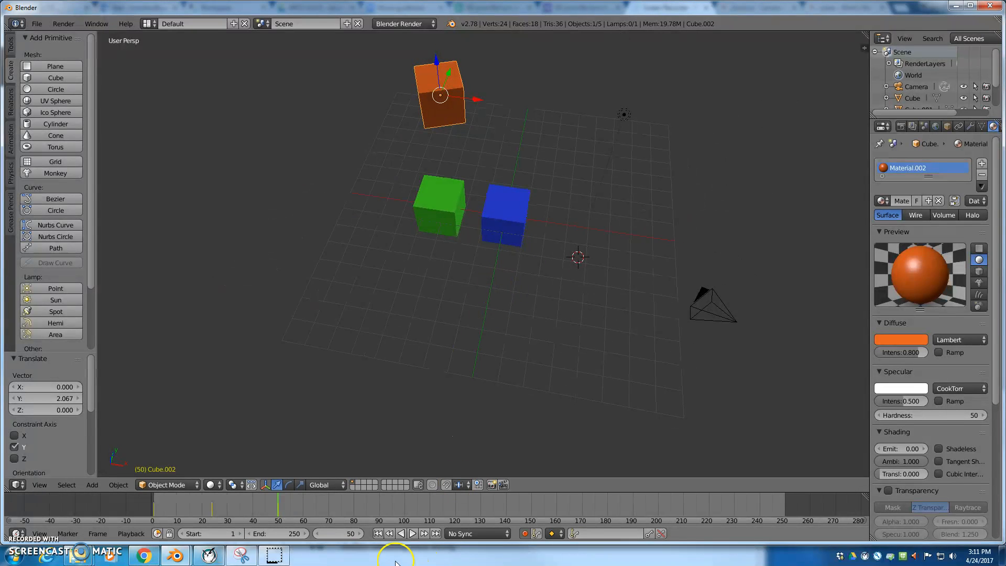
left_click(378, 534)
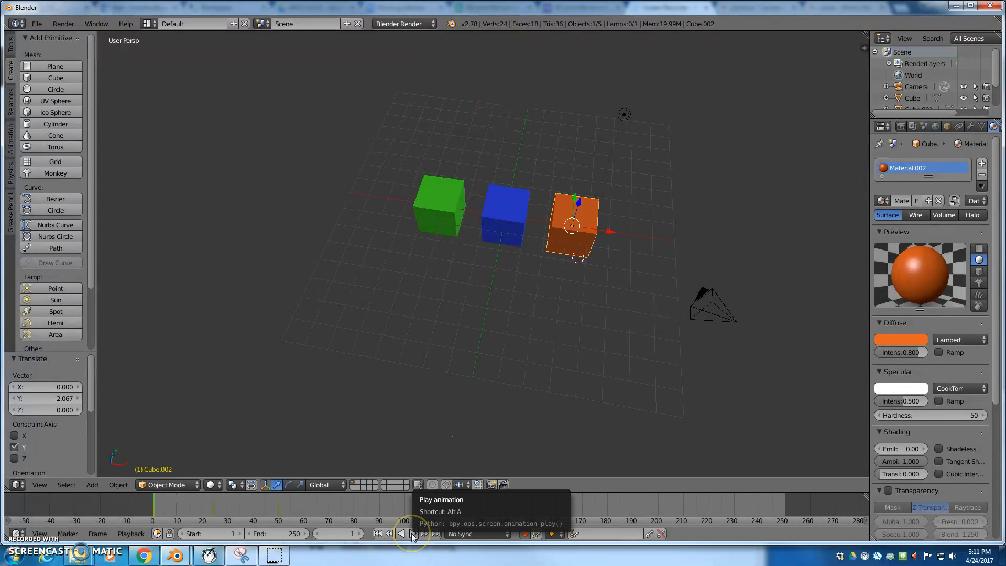
left_click(413, 533)
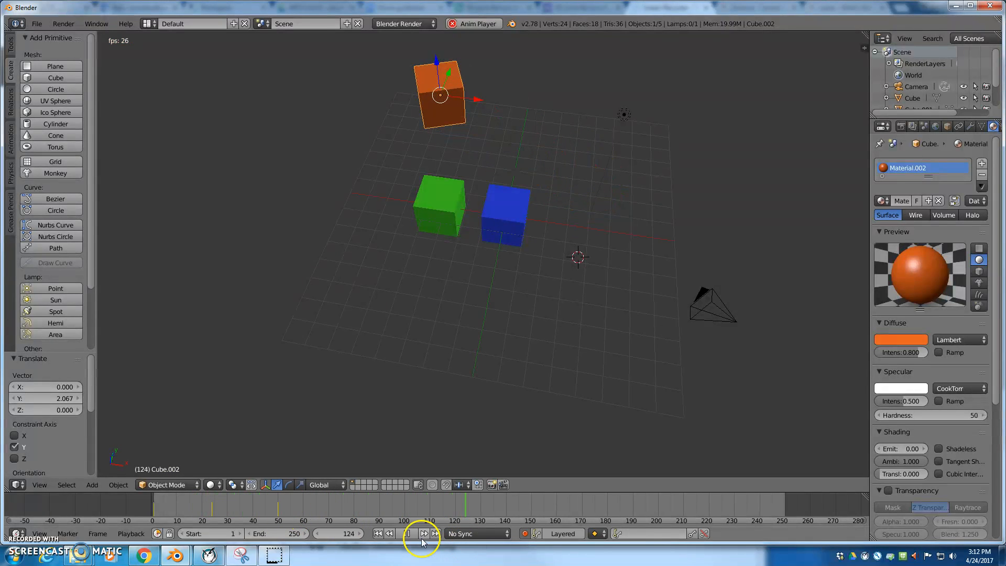
left_click(406, 534)
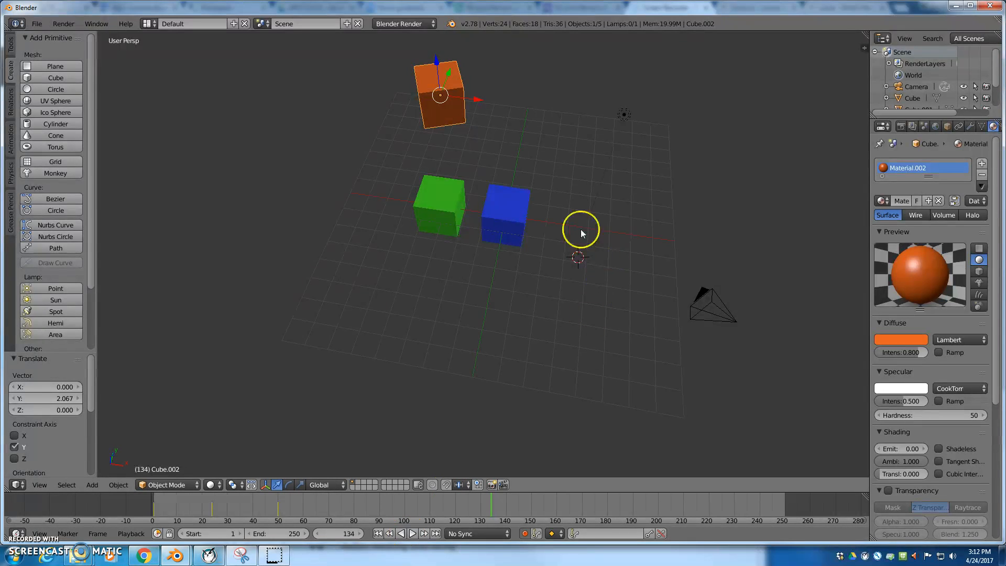
At frame 1, lower the blue cube about 4.8 units along Z to record its starting position
right_click(501, 218)
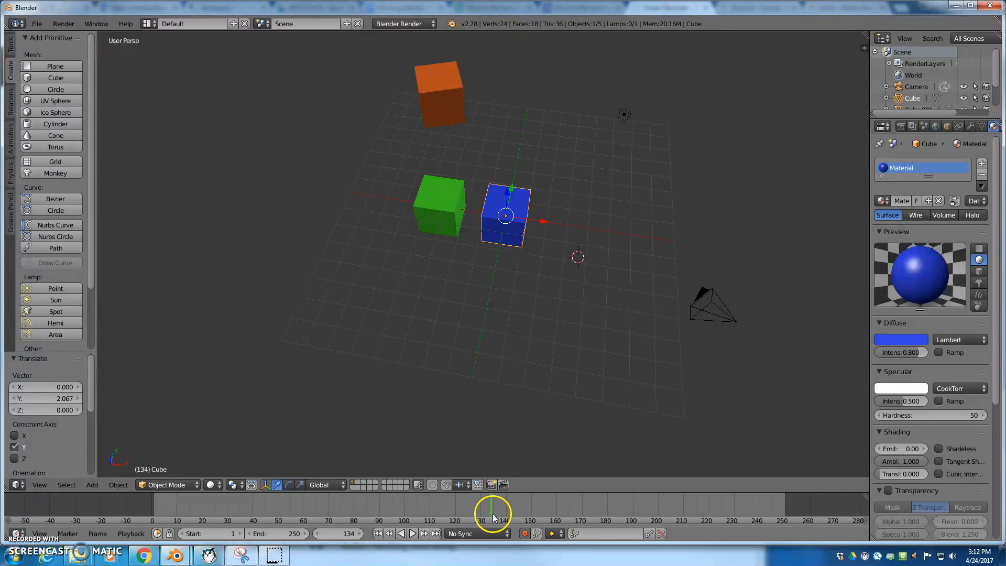
left_click(378, 533)
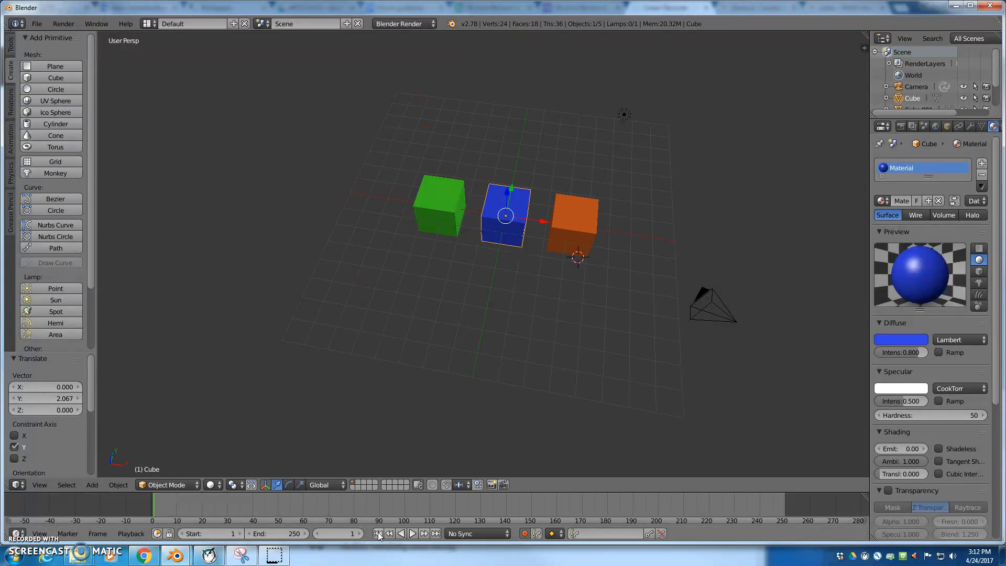
mouse_move(513, 188)
left_mouse_down()
mouse_move(526, 135)
mouse_move(514, 194)
left_mouse_up()
middle_click_drag(514, 262, 508, 241)
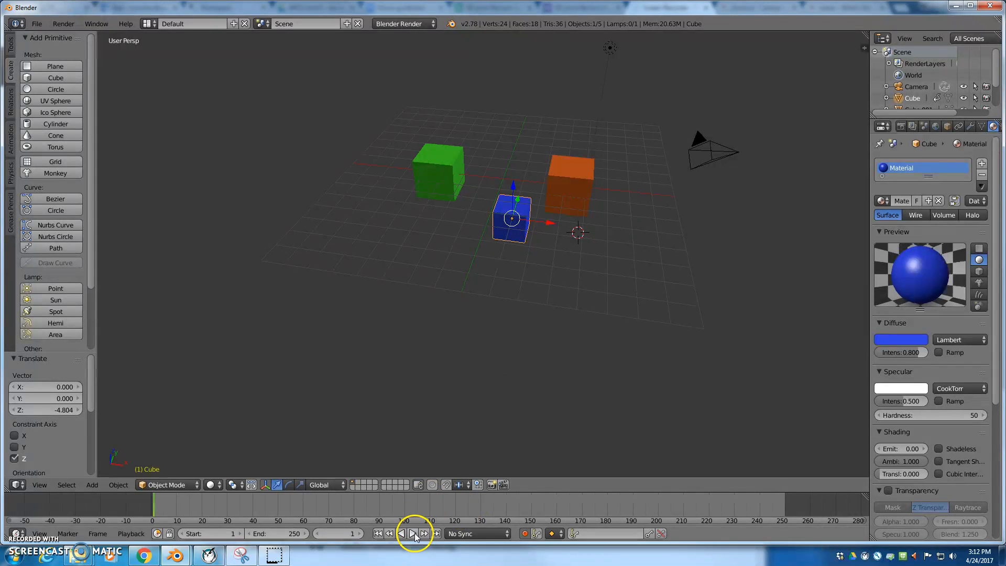
Raise the blue cube about 5.96 units along Z at frame 10, and lower it about 3.99 units at frame 60
left_click(178, 511)
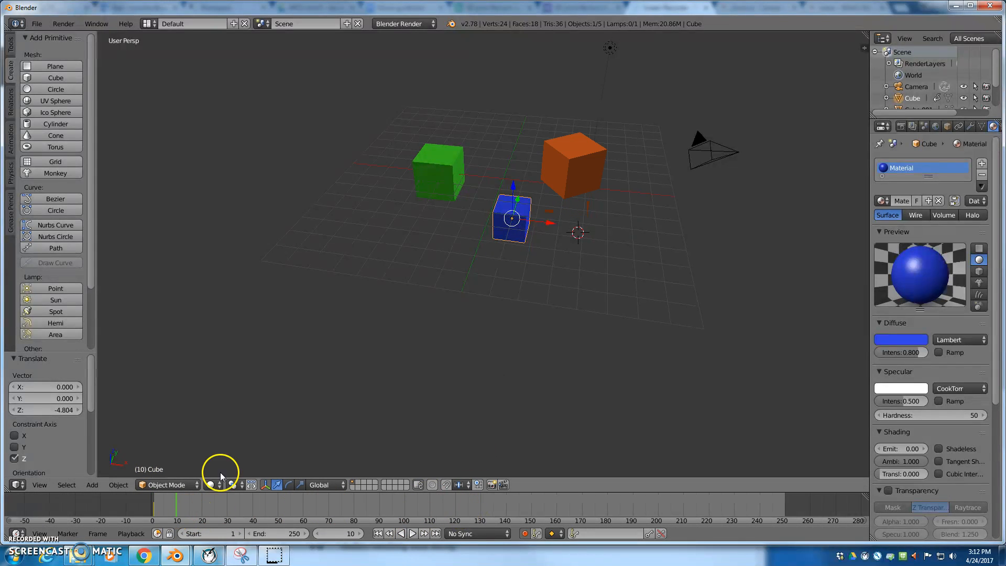
left_click_drag(512, 189, 535, 98)
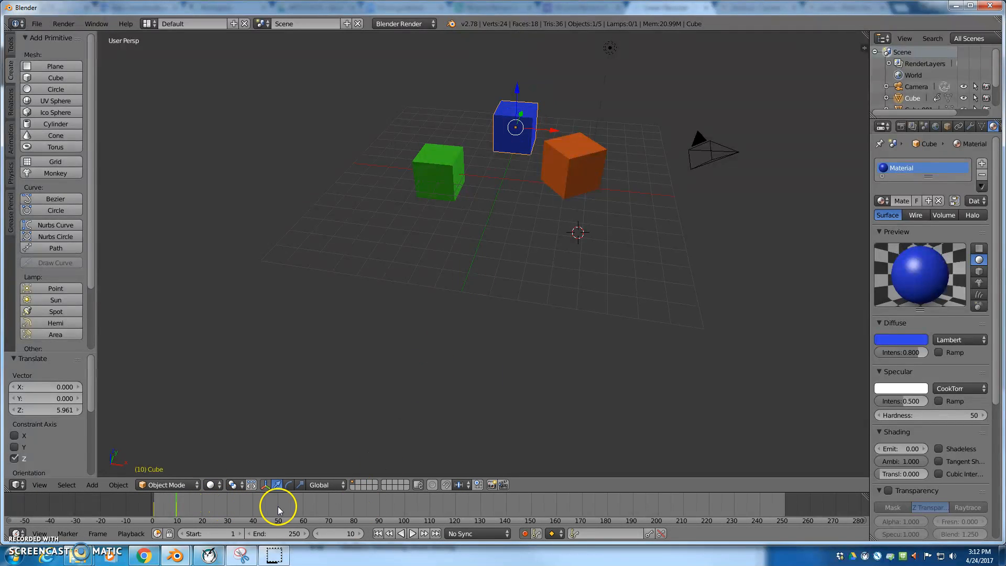
left_click(304, 506)
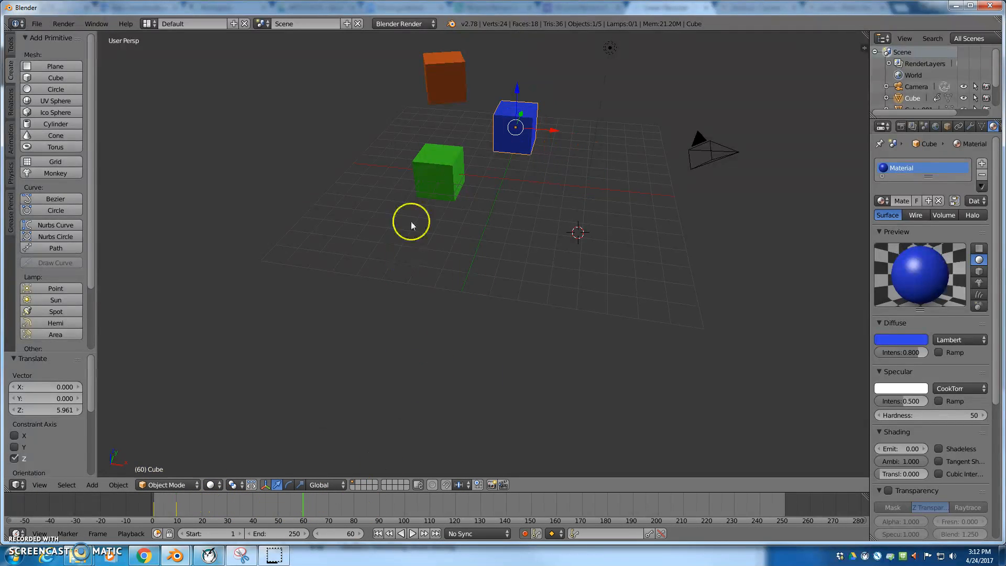
left_click_drag(516, 85, 512, 151)
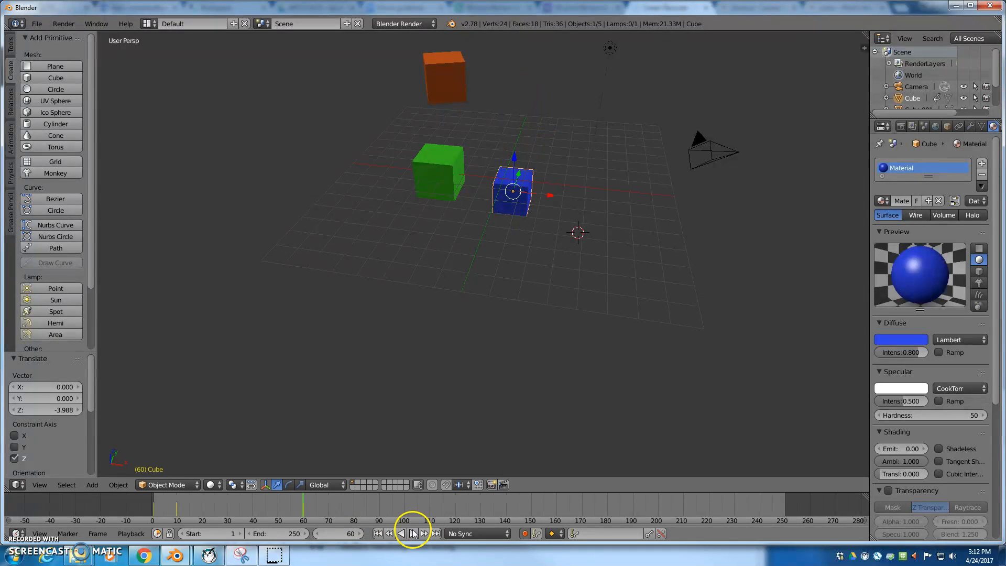
Play the combined animation of the blue and orange cubes from the first frame, then stop playback
left_click(378, 534)
left_click(413, 533)
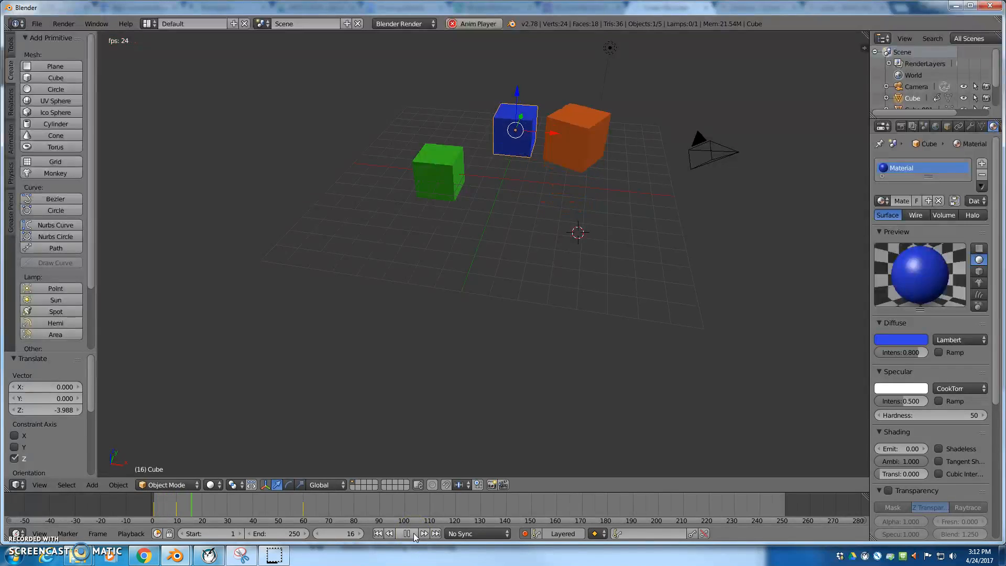
left_click(408, 534)
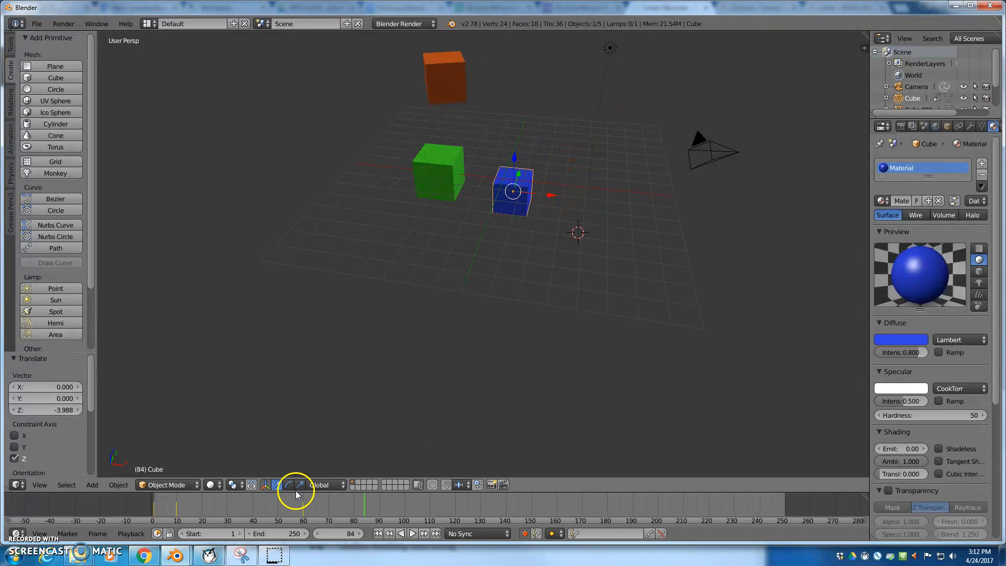
Select the green cube and record its starting position at frame 1 without moving it
left_click(444, 174)
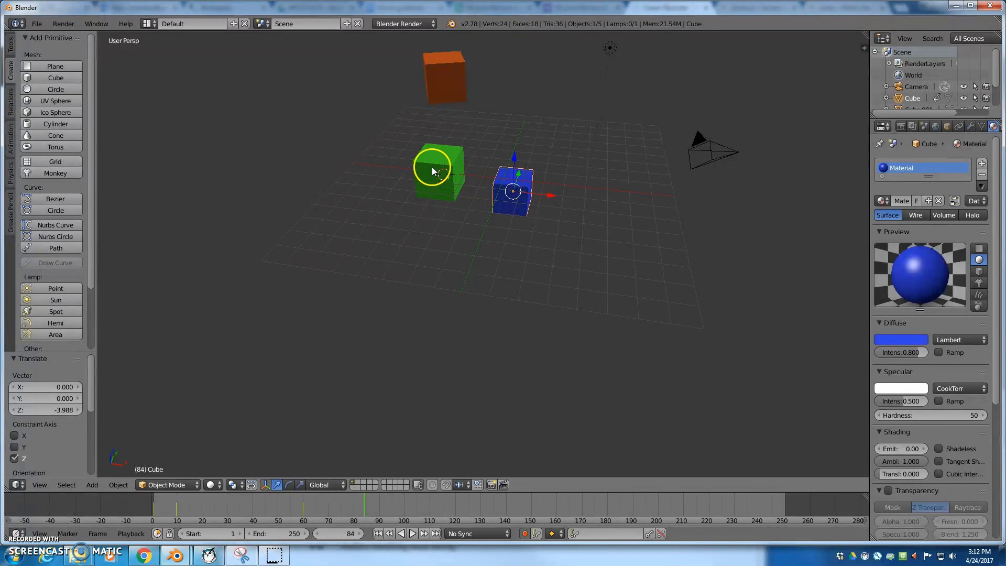
right_click(433, 165)
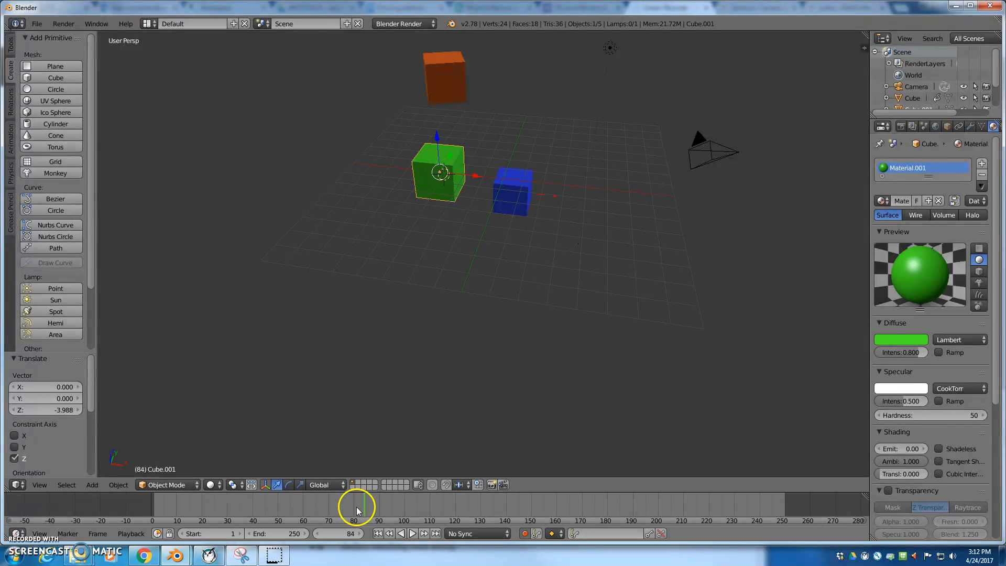
left_click(378, 533)
left_click(438, 139)
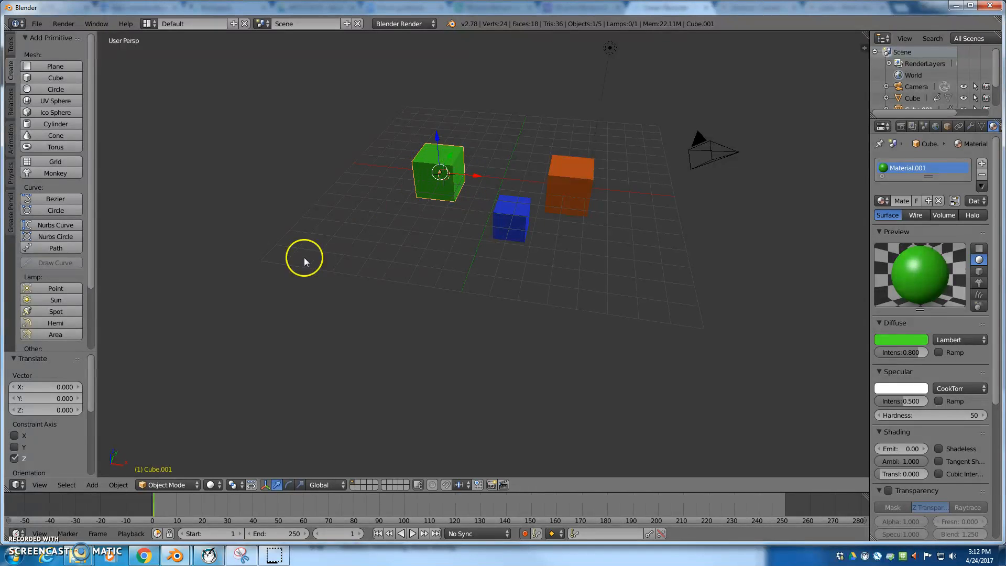
Shrink the green cube by a factor of about 0.255 at frame 35, and enlarge it by about 3.414 at frame 41
left_click(242, 509)
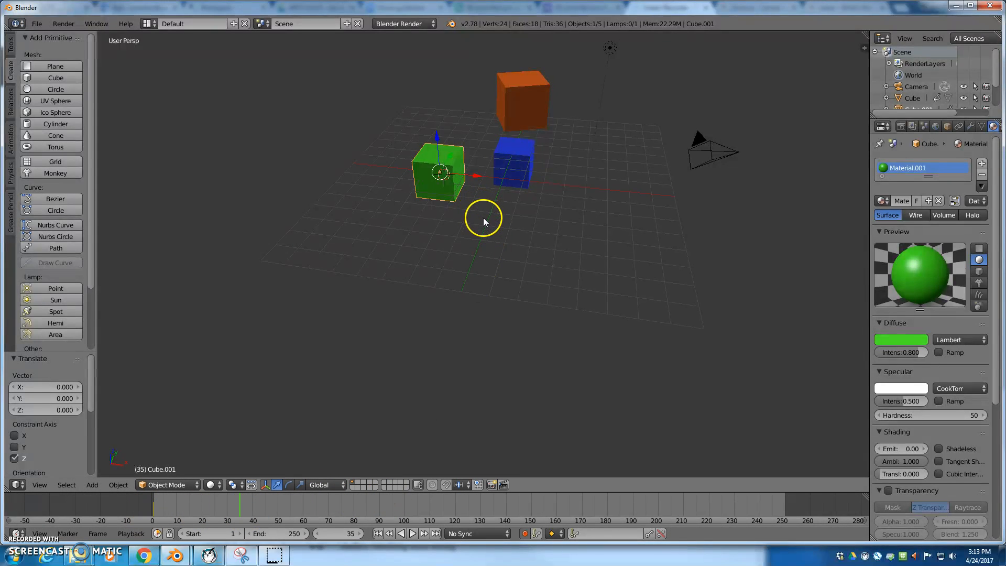
key("s")
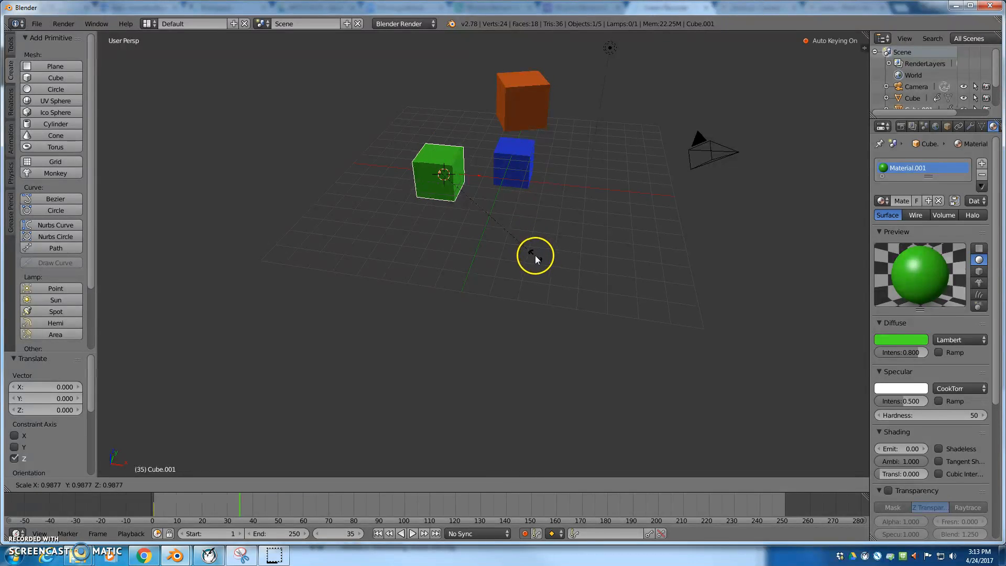
left_click(446, 206)
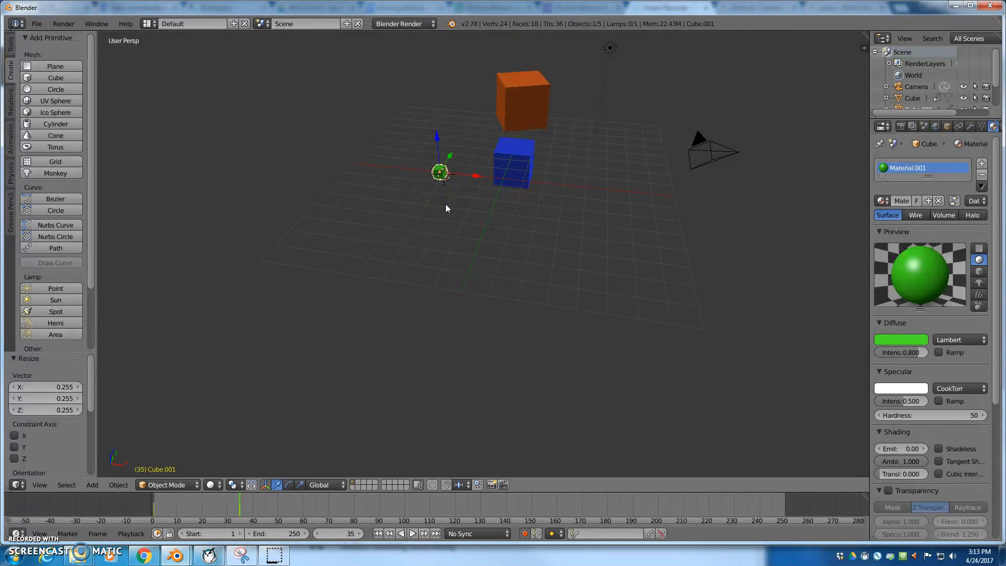
left_click(256, 511)
key("s")
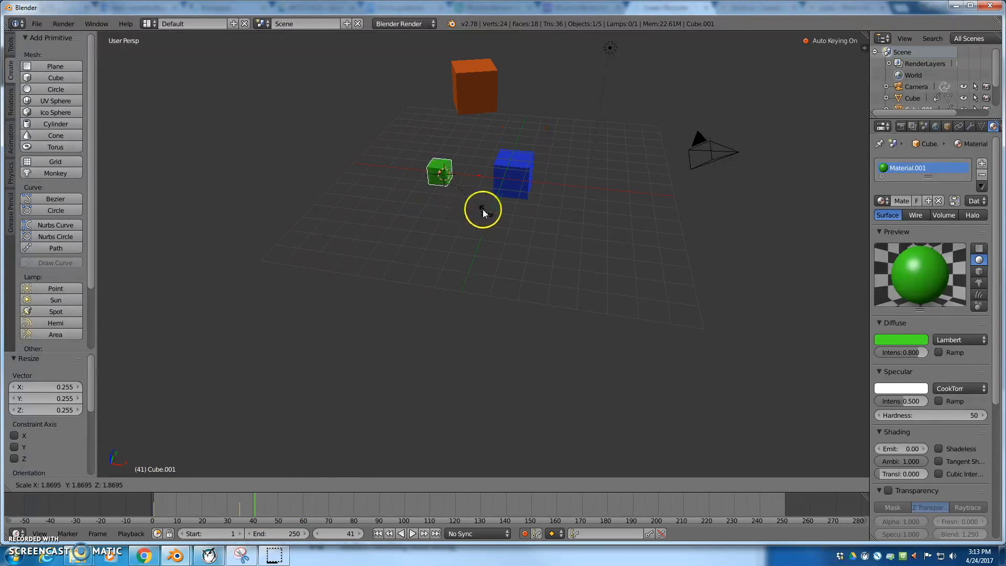
left_click(534, 220)
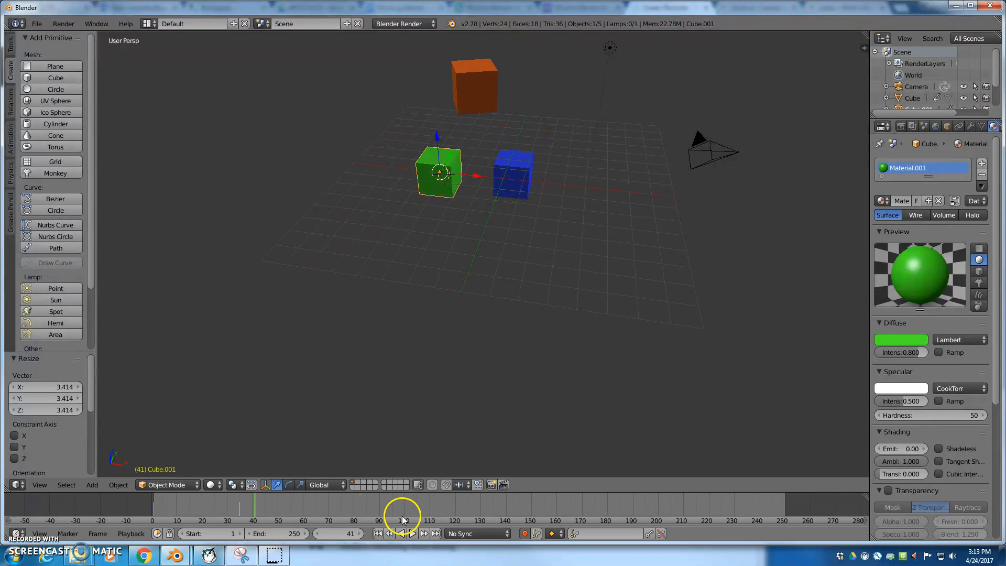
Play the animation with the green cube's scaling from the first frame, then stop playback
left_click(378, 533)
left_click(412, 534)
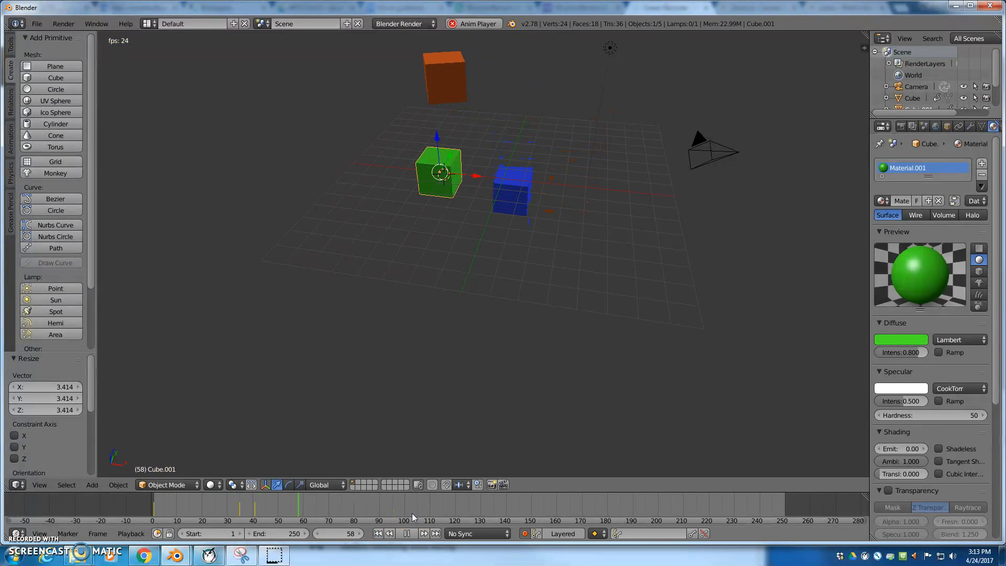
left_click(406, 534)
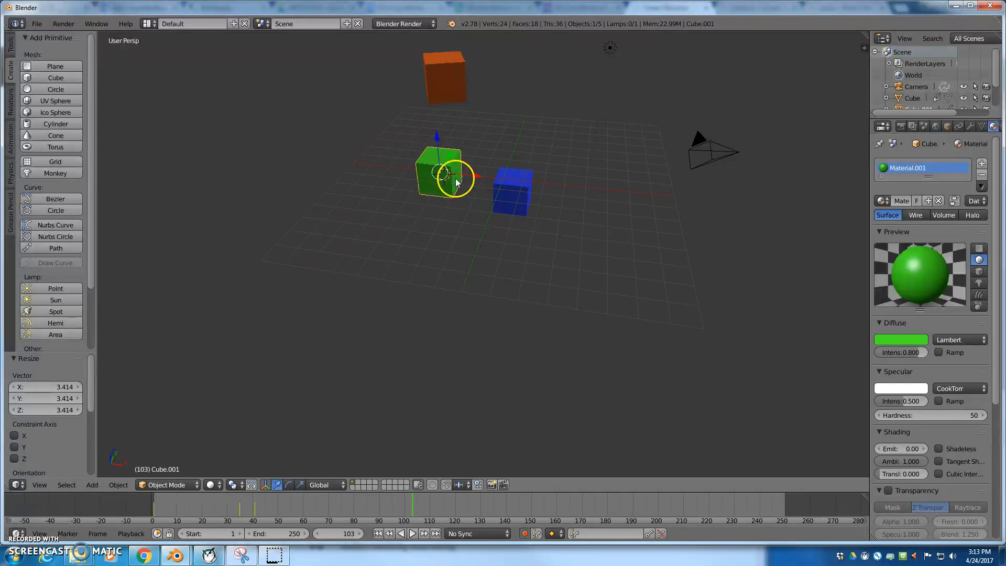
At frame 35, move the green cube along Y and about -2.05 units along X, and scale it by about 0.345
left_click(378, 534)
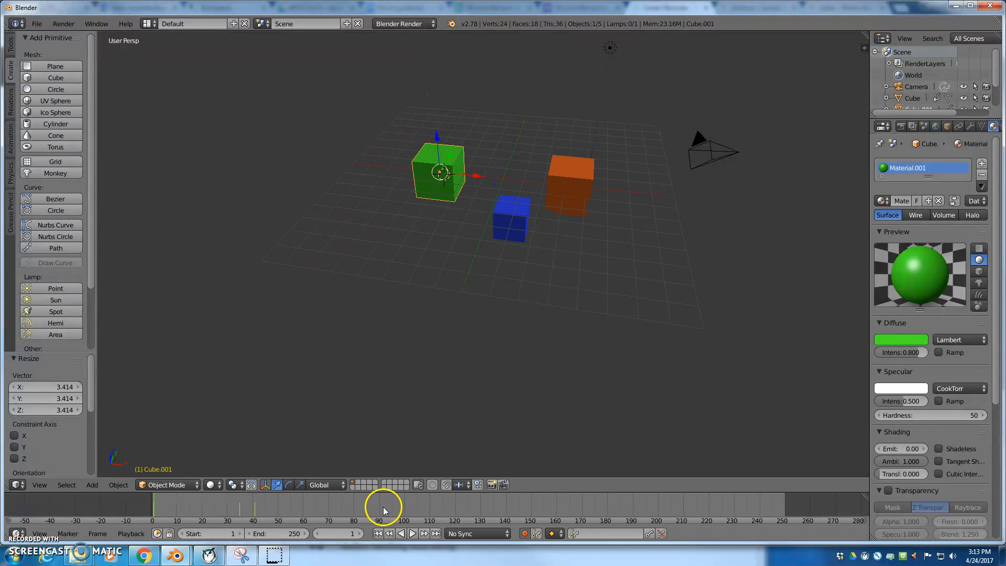
left_click(239, 516)
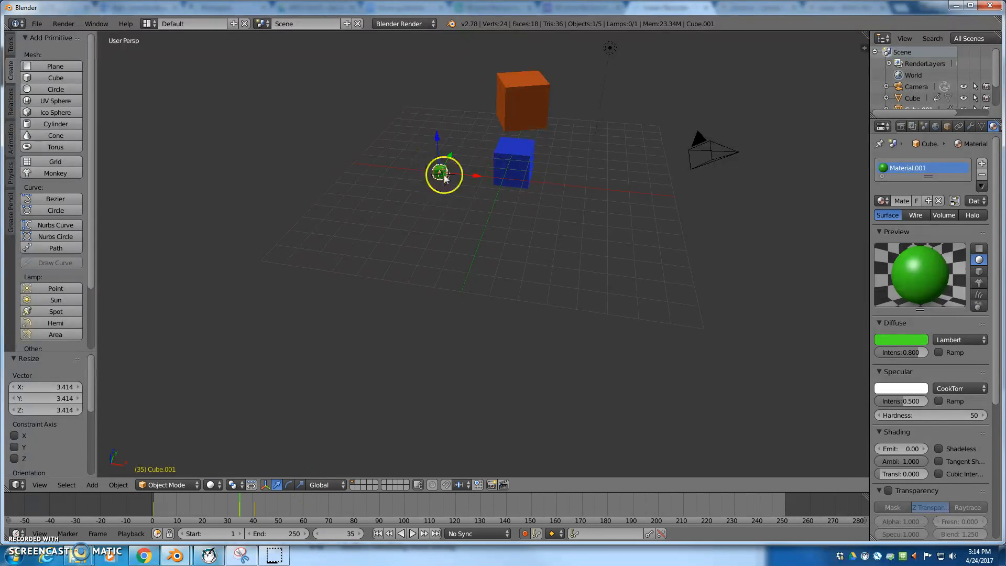
left_click_drag(450, 157, 407, 212)
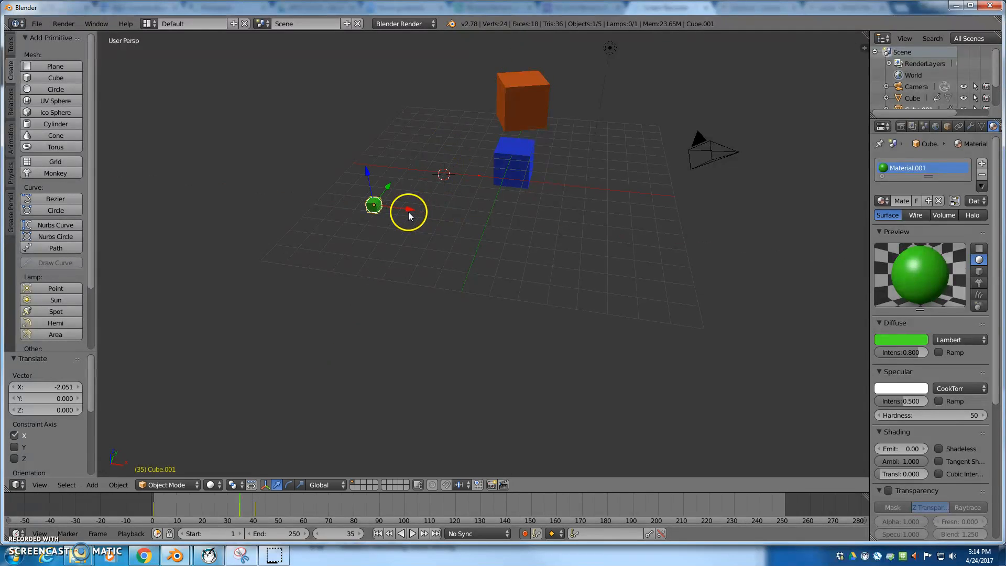
key("s")
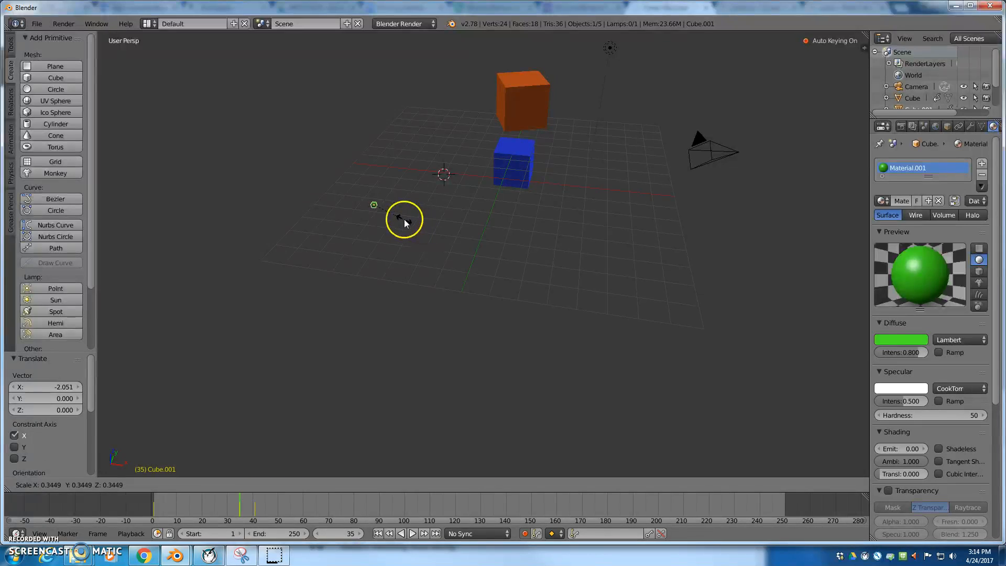
left_click(404, 219)
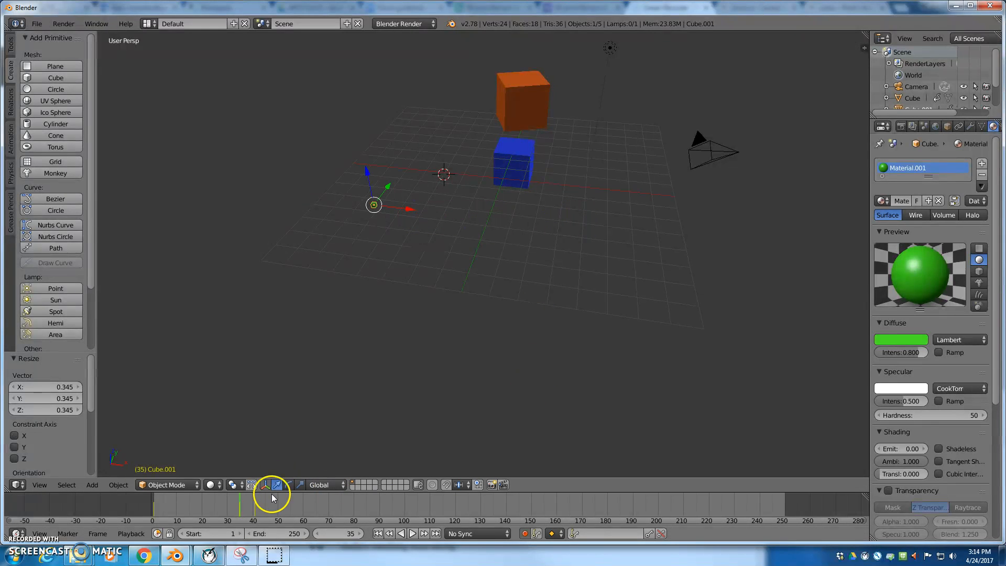
Check the green cube's keyframe around frame 35, then play the animation of all three cubes from the first frame
left_click_drag(237, 496, 243, 523)
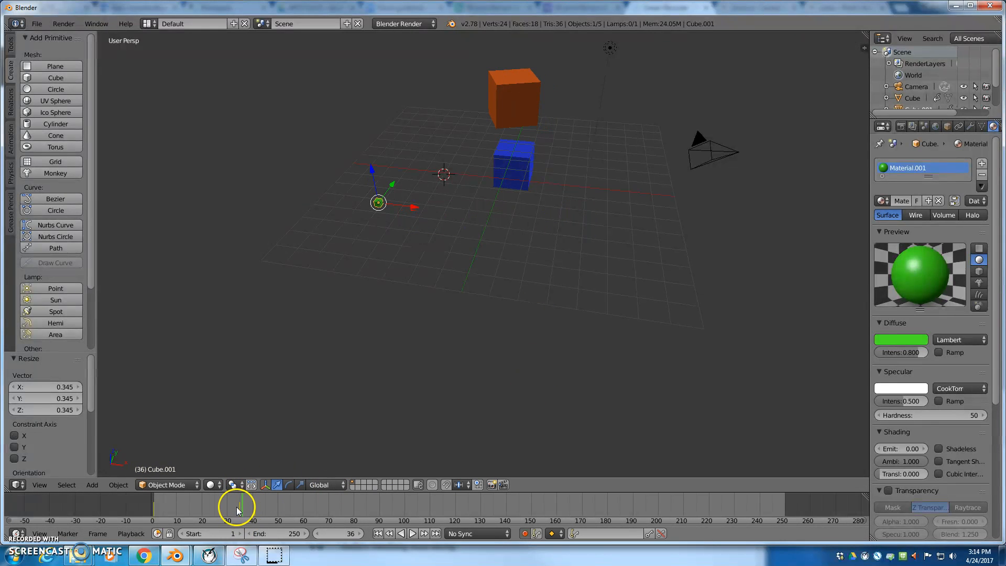
left_click(239, 508)
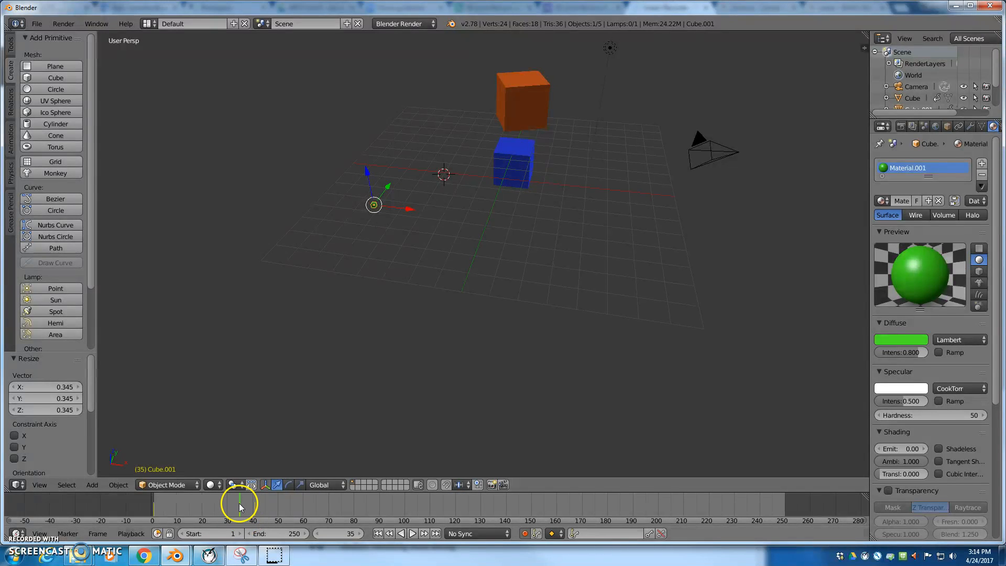
left_click(377, 534)
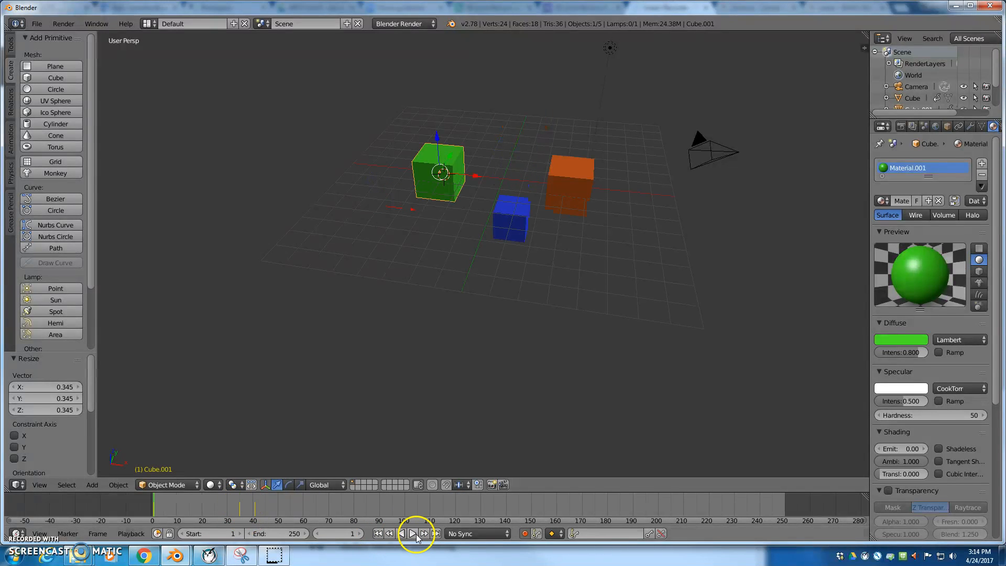
left_click(413, 534)
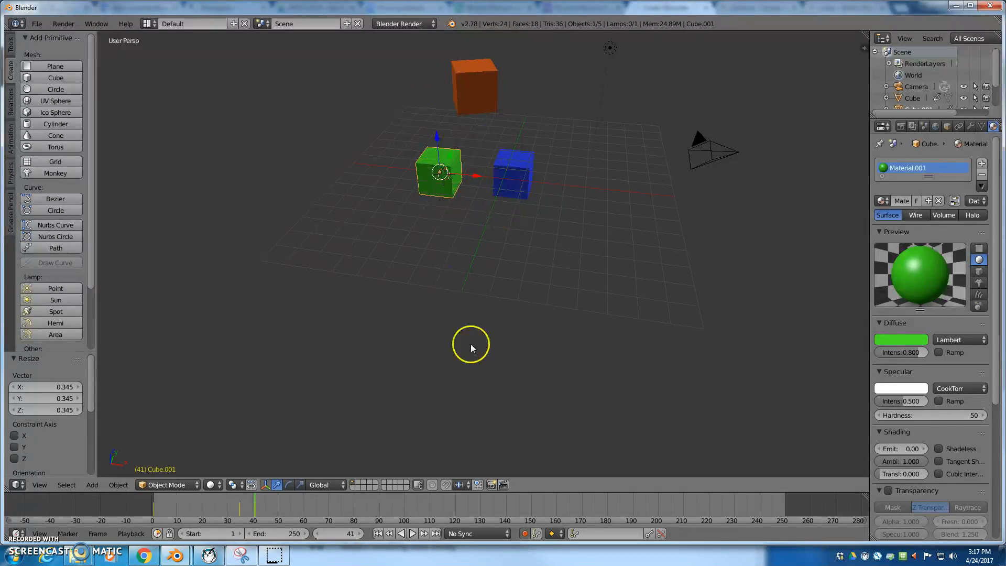
Turn off automatic keyframe recording for the scene
left_click(524, 533)
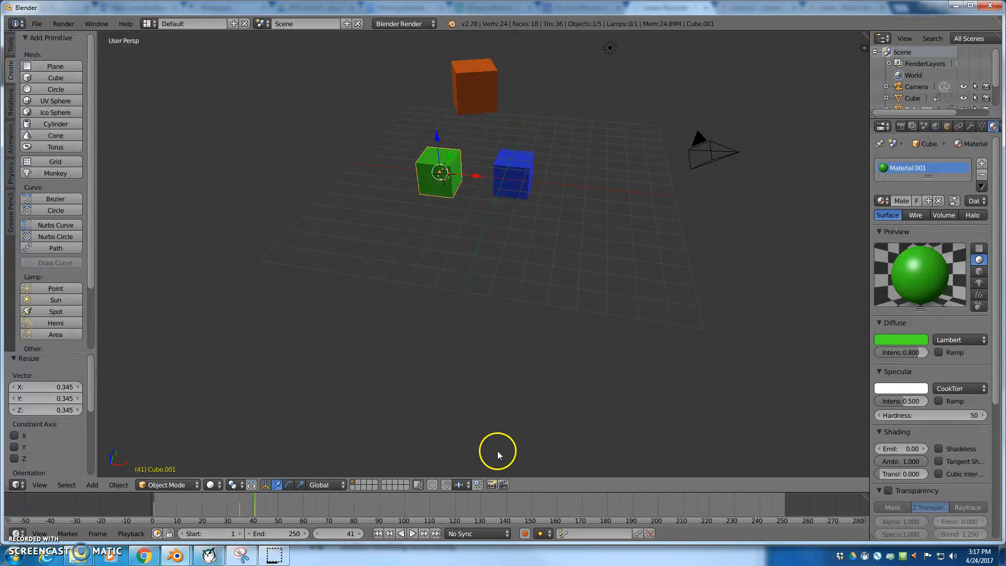
left_click(524, 534)
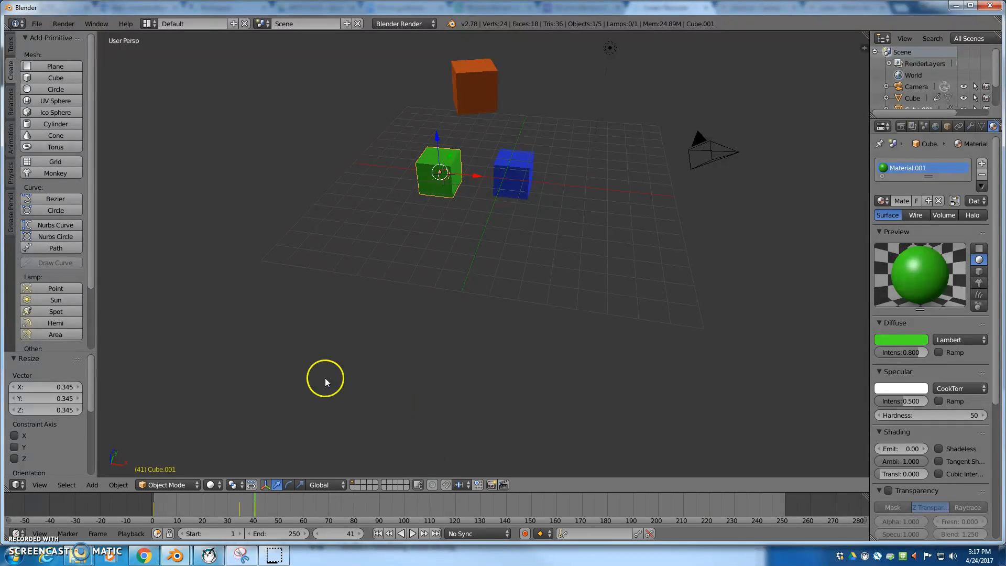